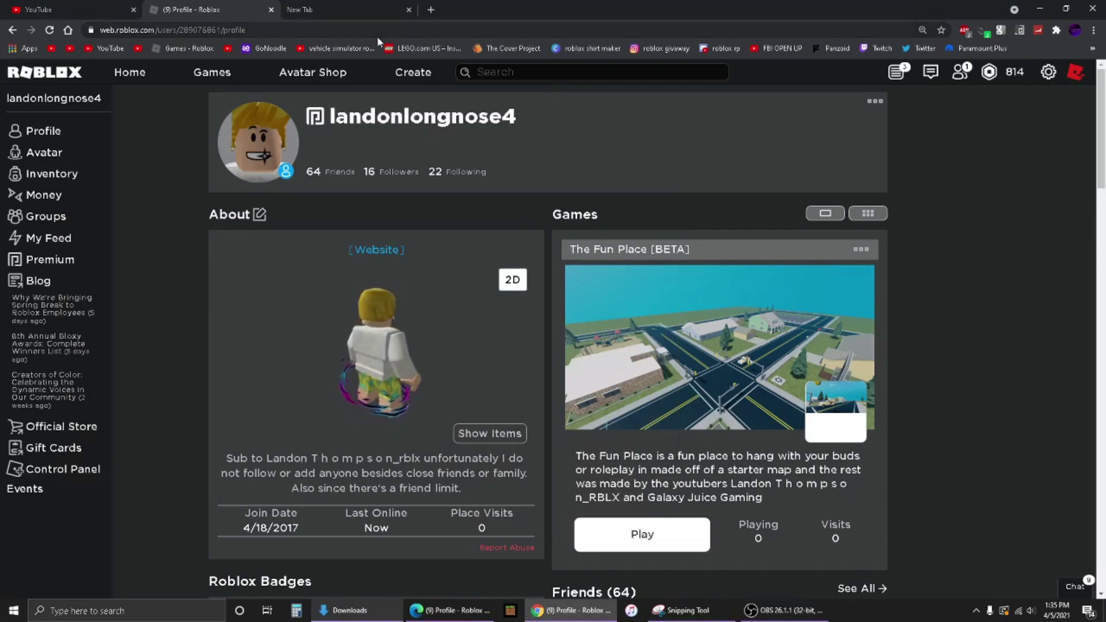
# Open a new Chrome incognito window from the taskbar.
pyautogui.click(390, 5)
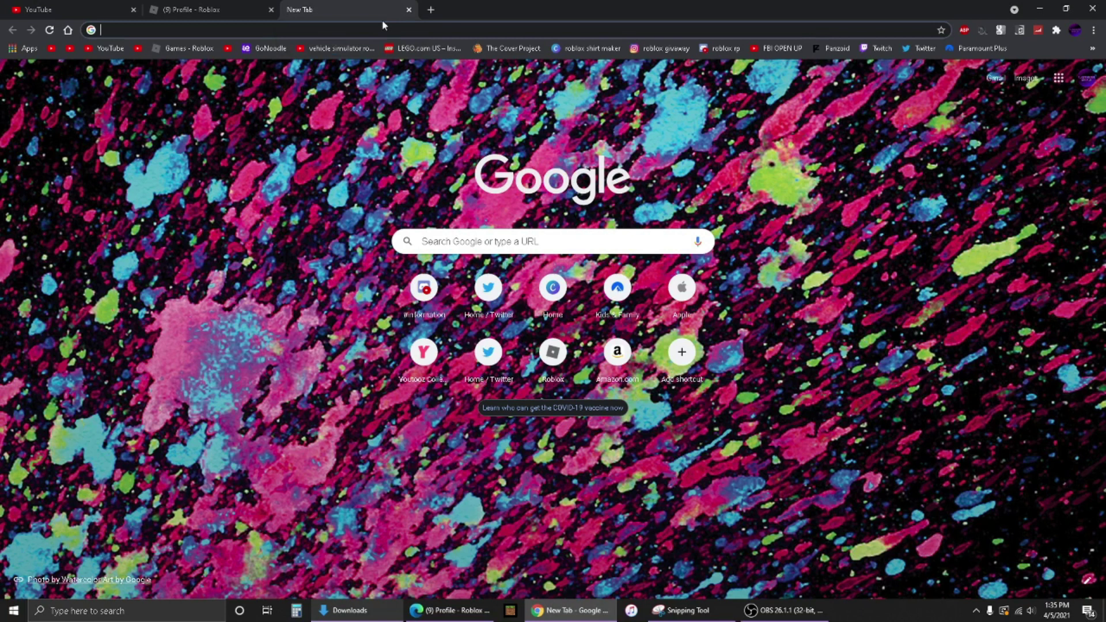
pyautogui.click(558, 616)
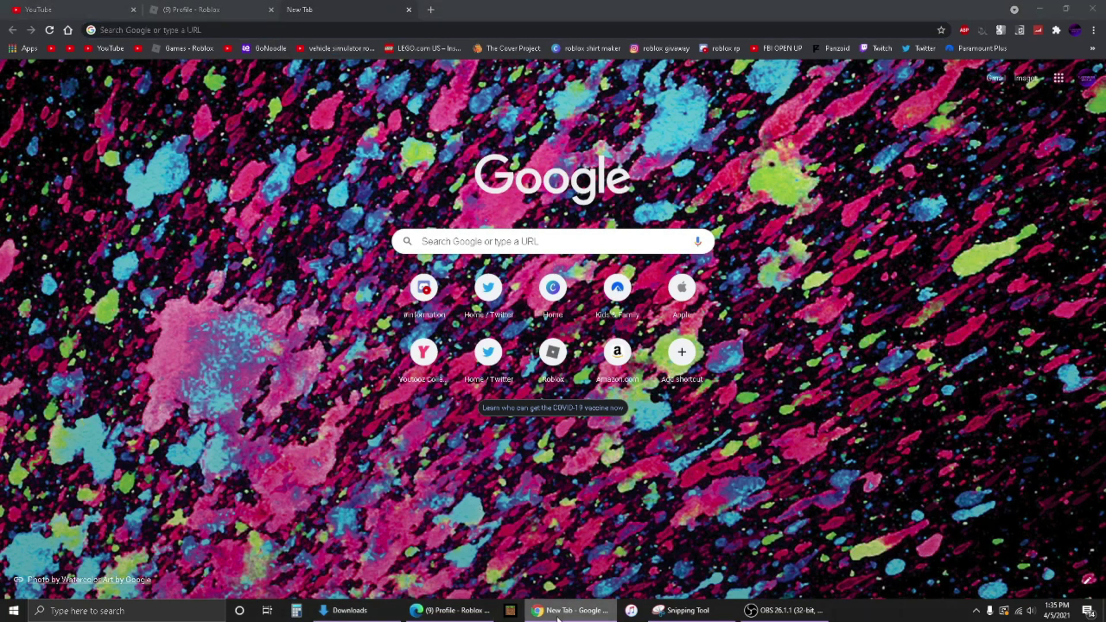
pyautogui.rightClick(558, 615)
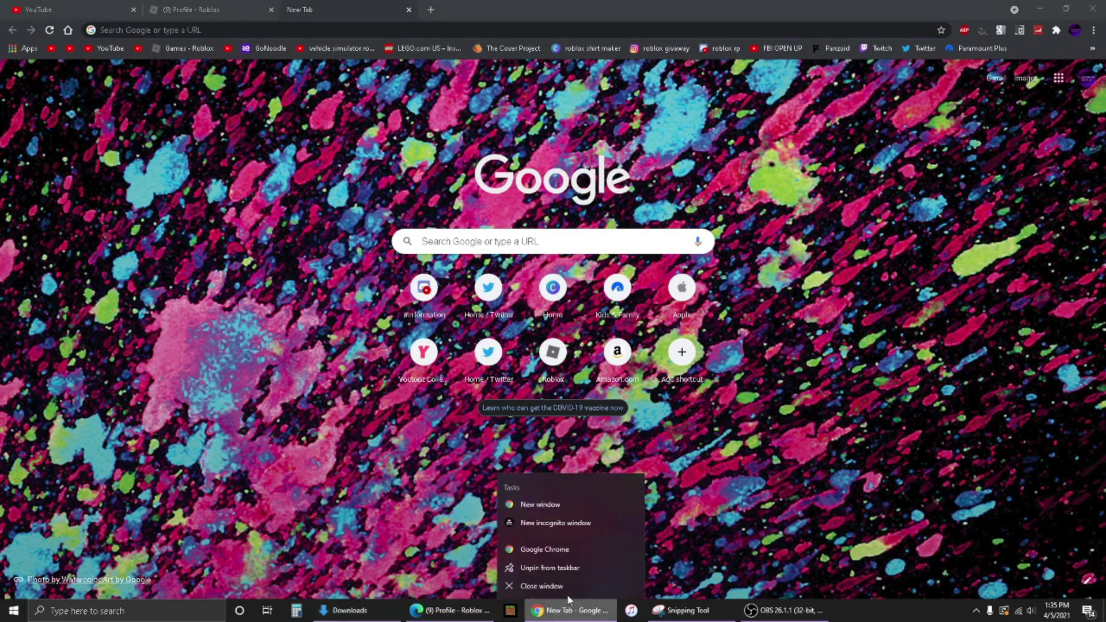
pyautogui.click(508, 524)
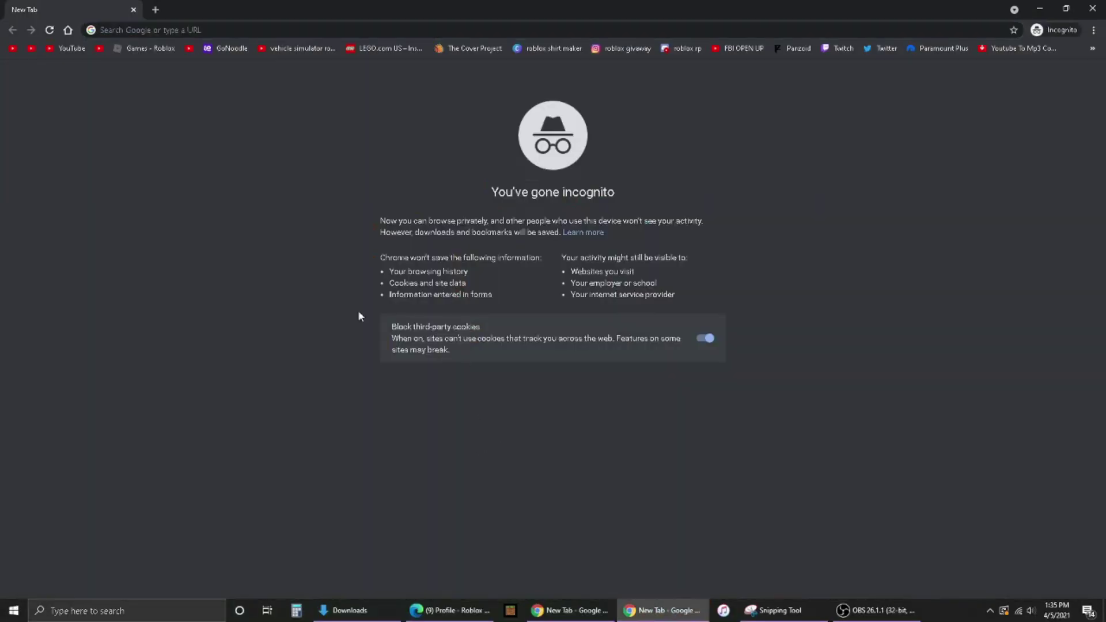
# Paste the roblox-player:// launch link into the address bar and go to it.
pyautogui.click(178, 31)
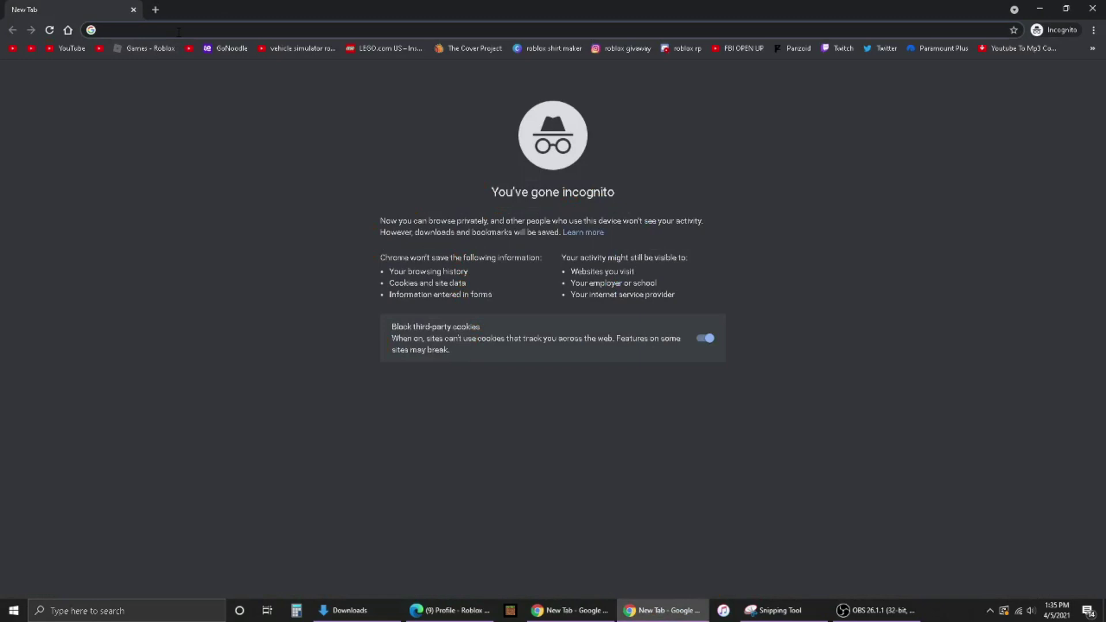
pyautogui.write('roblox-player://roblox-player:+launchmode:app+robloxLocale:en_us+gameLocale:en_us+LaunchExp:InApp')
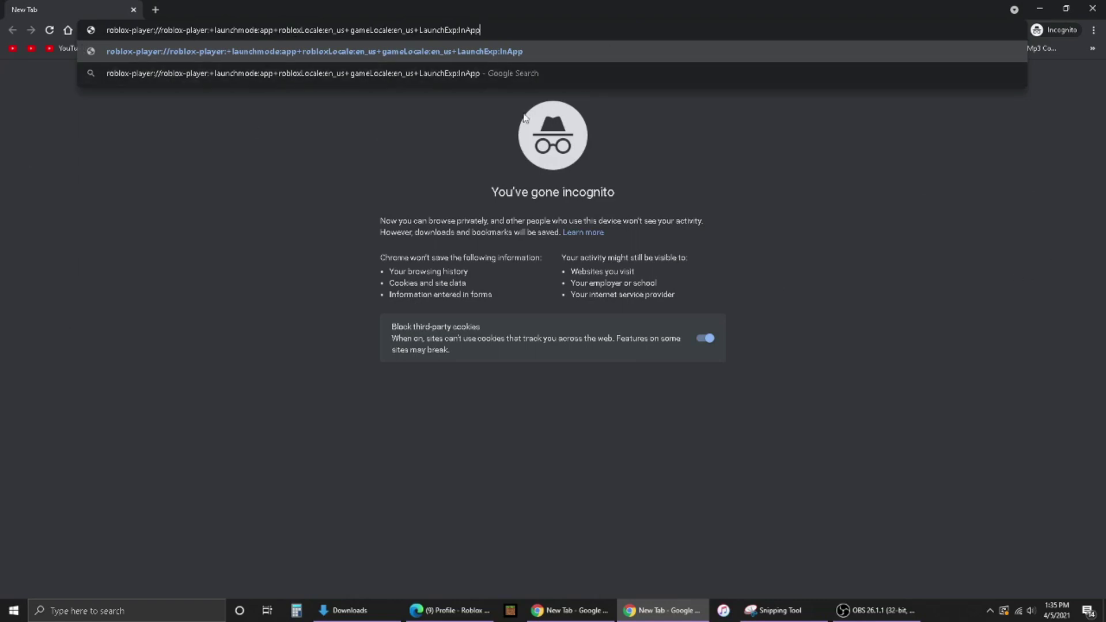
pyautogui.press('Return')
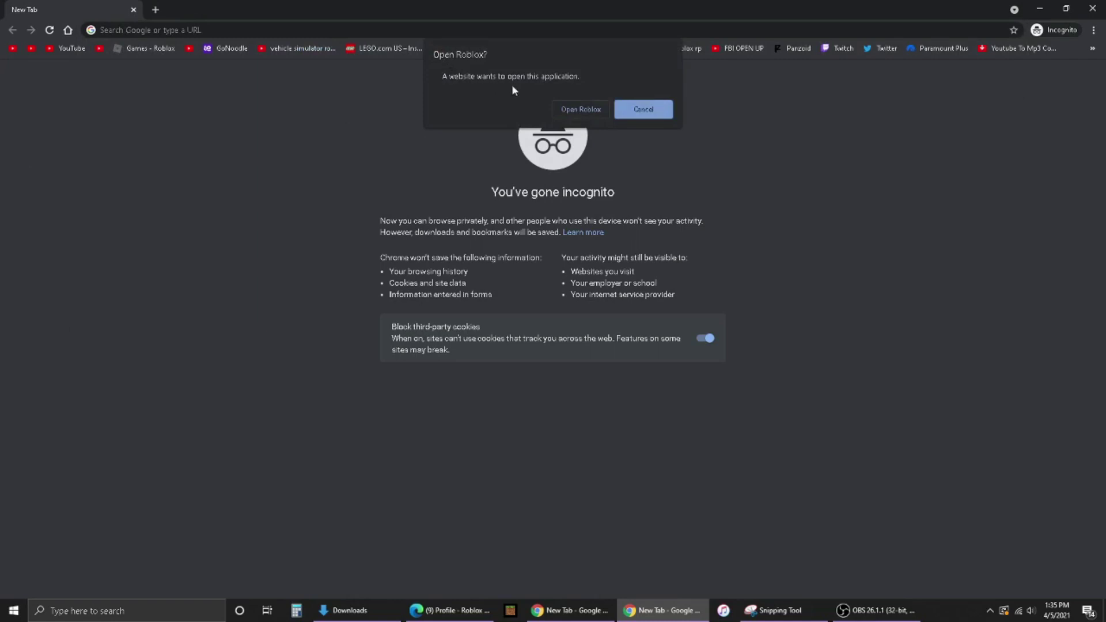
# Allow the site to open Roblox and bring the Roblox welcome screen to the front.
pyautogui.click(579, 110)
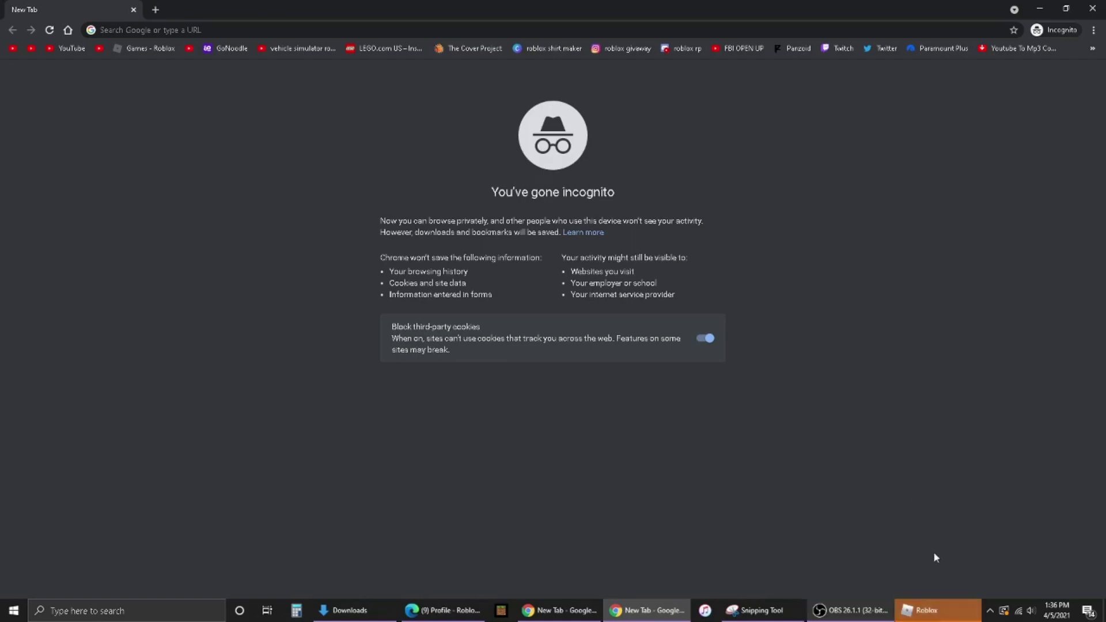
pyautogui.moveTo(934, 610)
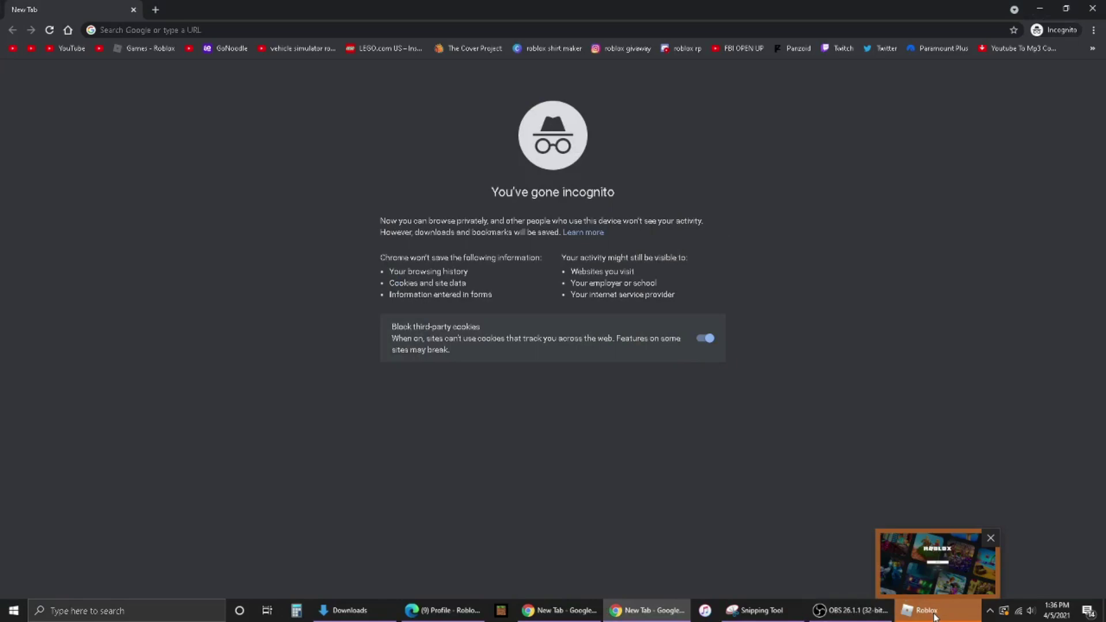
pyautogui.click(934, 612)
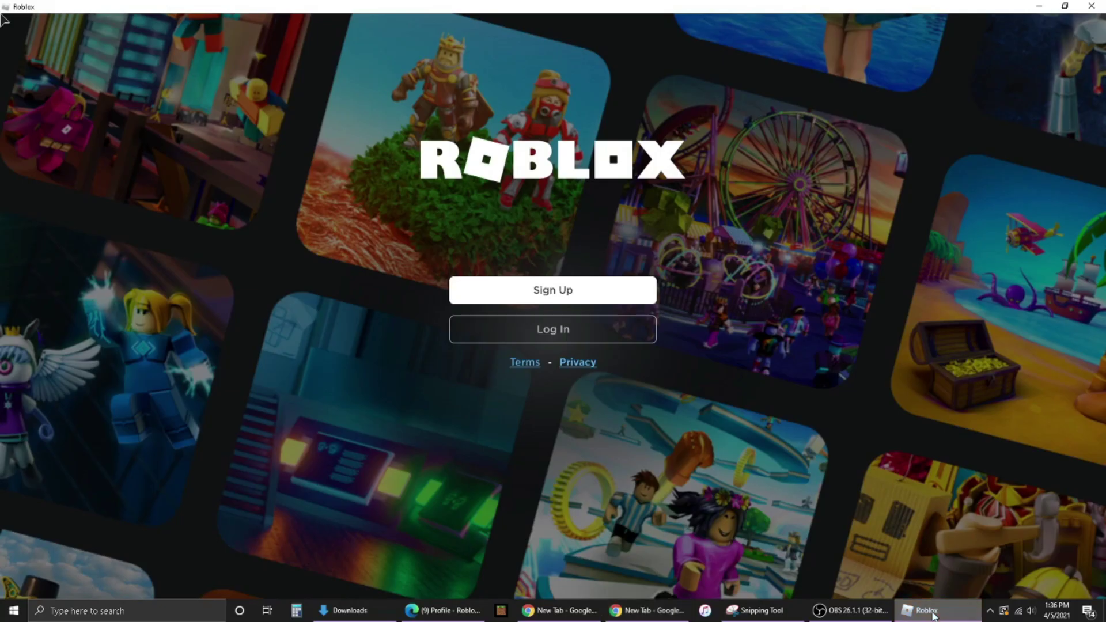
pyautogui.click(624, 288)
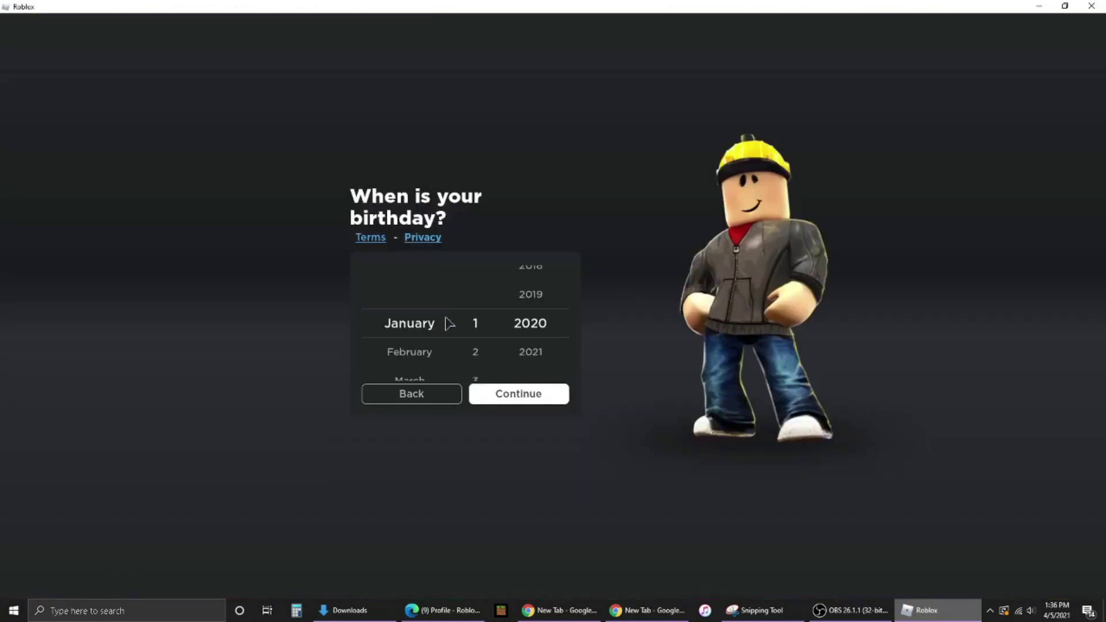
pyautogui.scroll(-9, 406, 352)
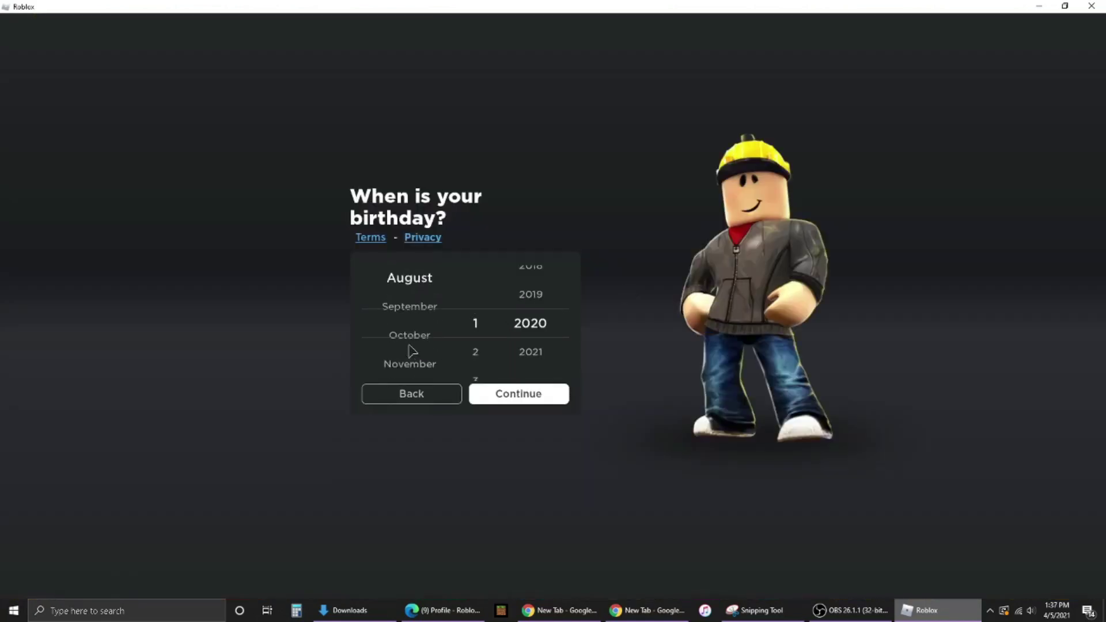
pyautogui.scroll(-3, 413, 350)
pyautogui.scroll(2, 411, 350)
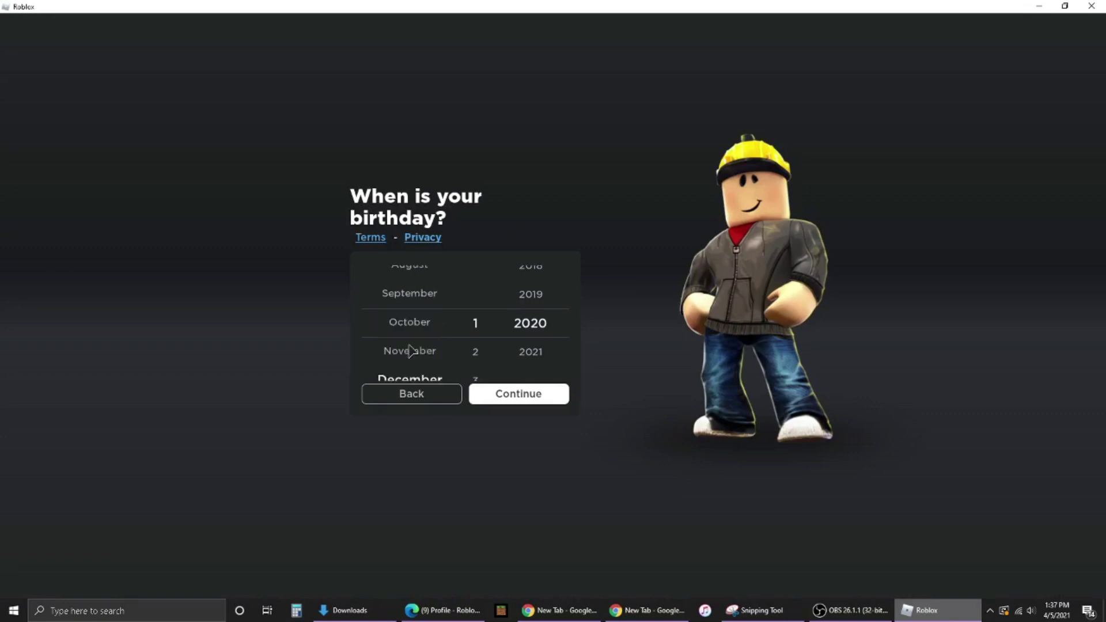
pyautogui.scroll(6, 410, 351)
pyautogui.scroll(-2, 411, 350)
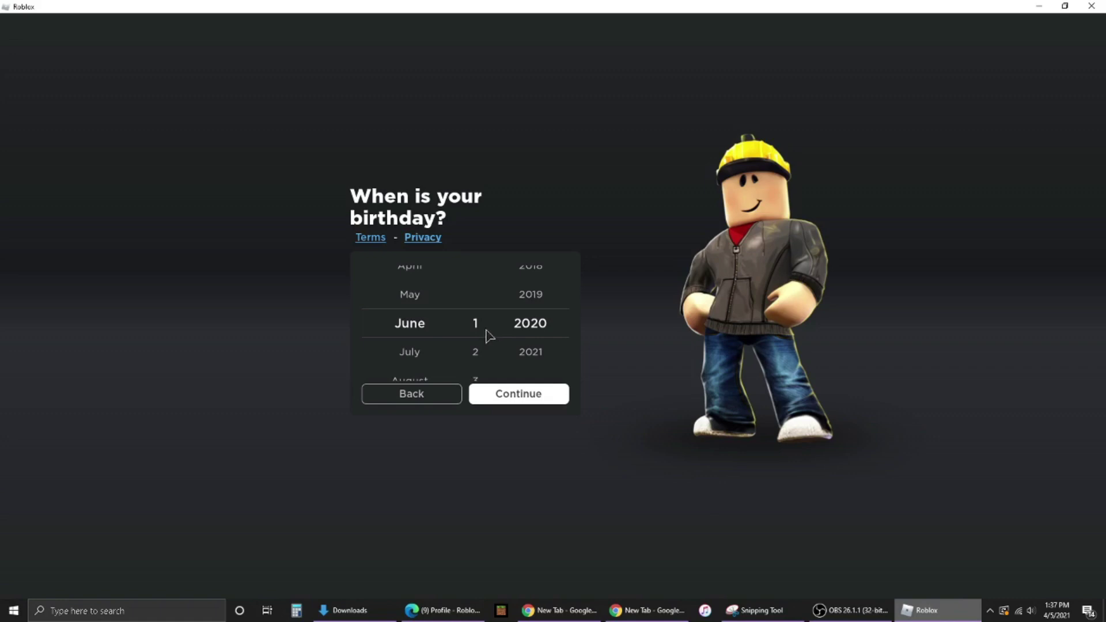
pyautogui.scroll(-4, 489, 336)
pyautogui.scroll(8, 519, 340)
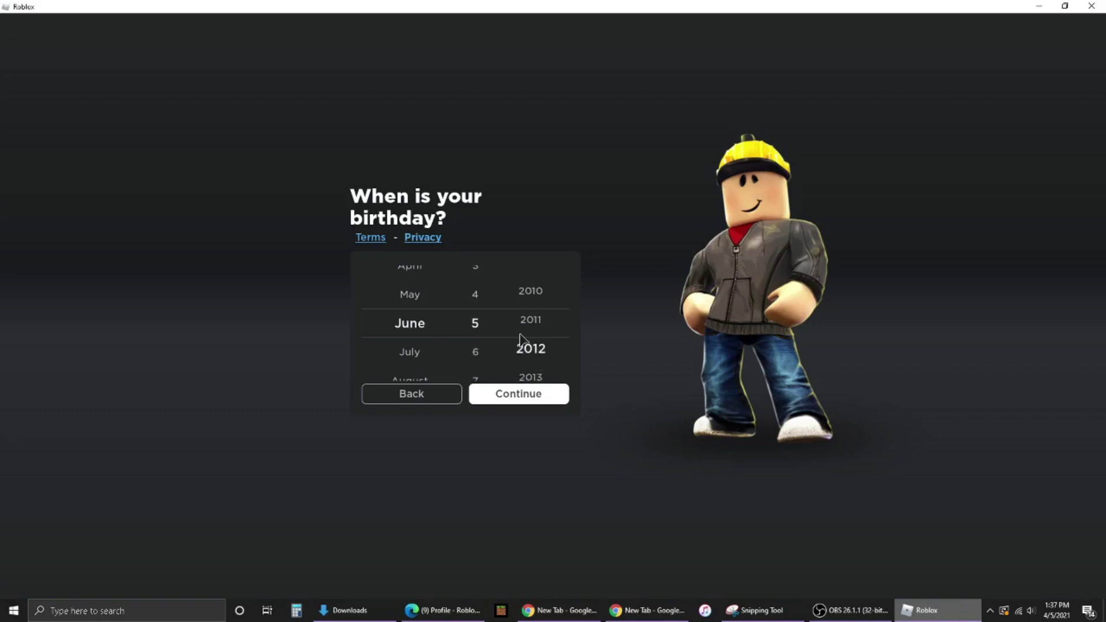
pyautogui.scroll(12, 520, 340)
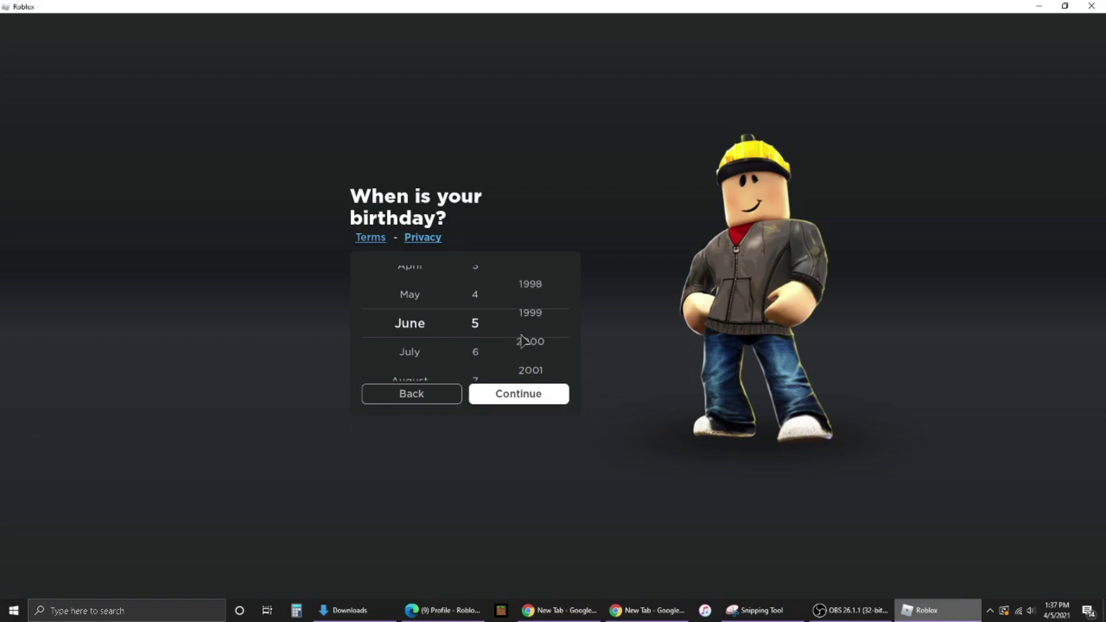
pyautogui.scroll(6, 523, 340)
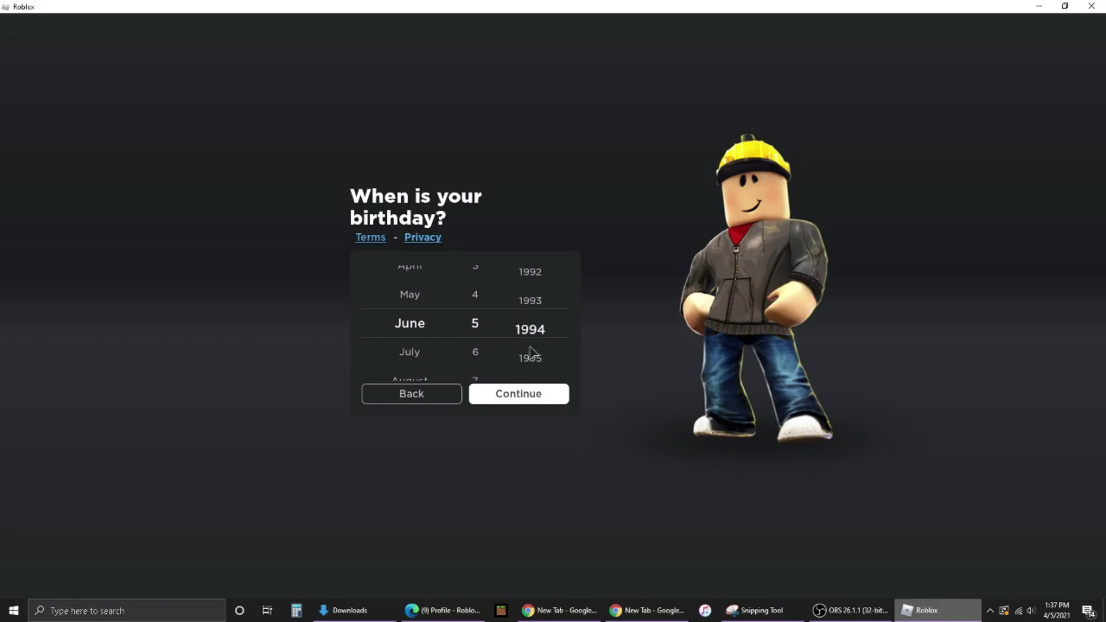
pyautogui.scroll(2, 530, 350)
pyautogui.scroll(2, 531, 352)
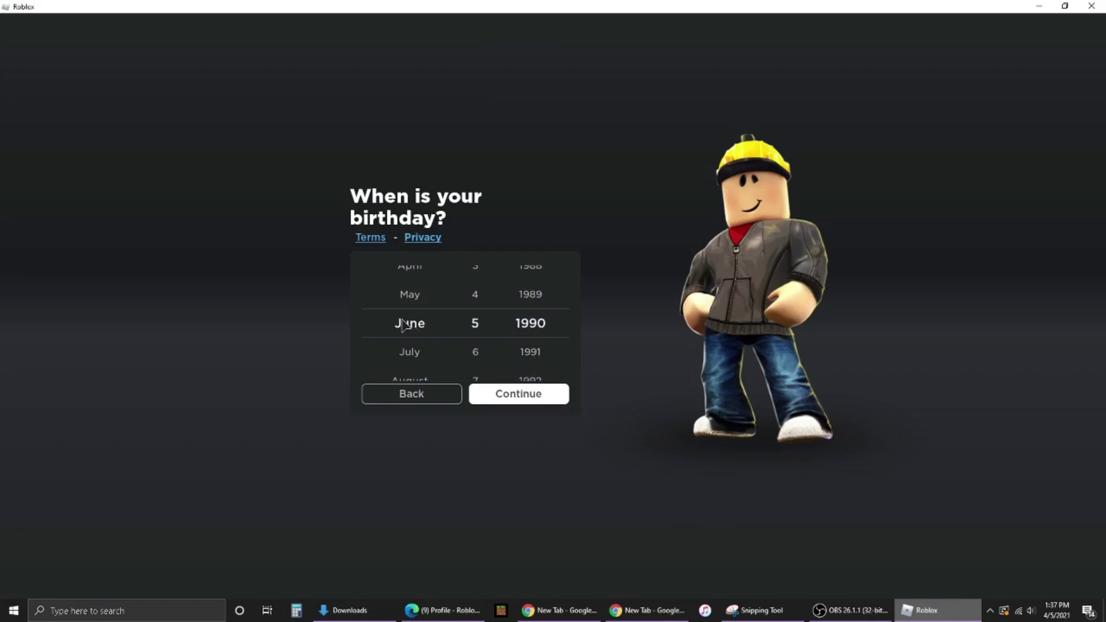
pyautogui.scroll(-12, 565, 327)
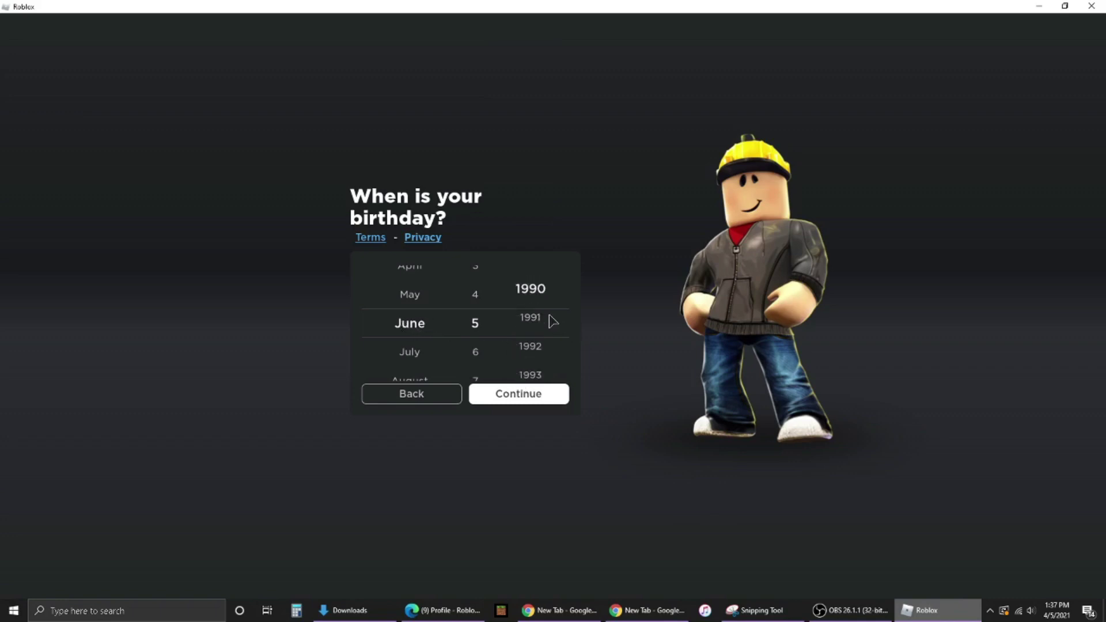
pyautogui.scroll(-6, 554, 321)
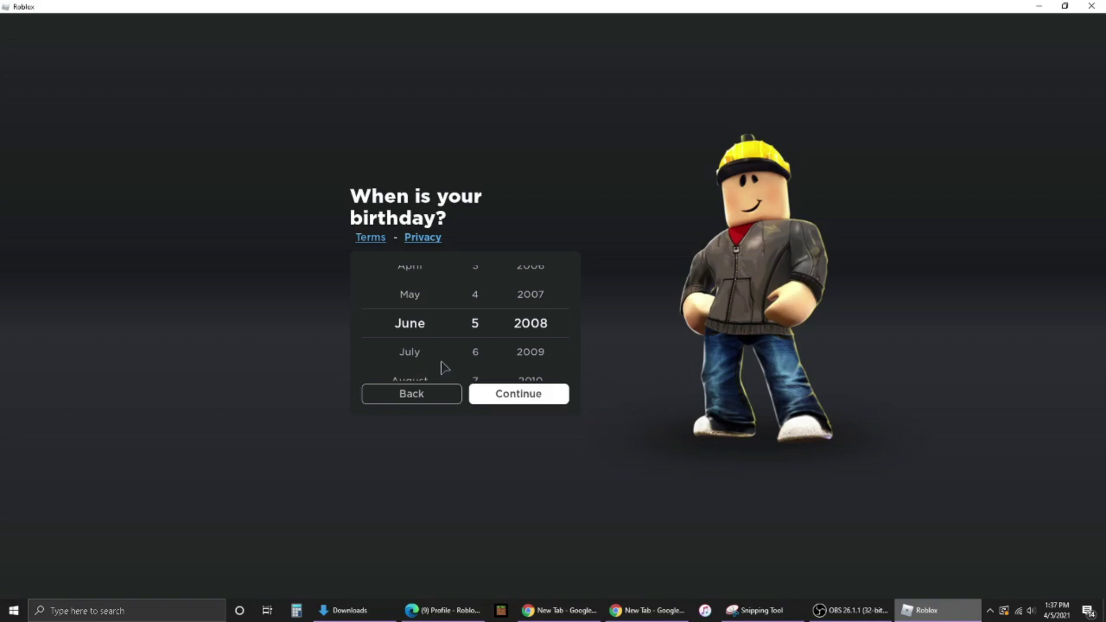
pyautogui.click(509, 393)
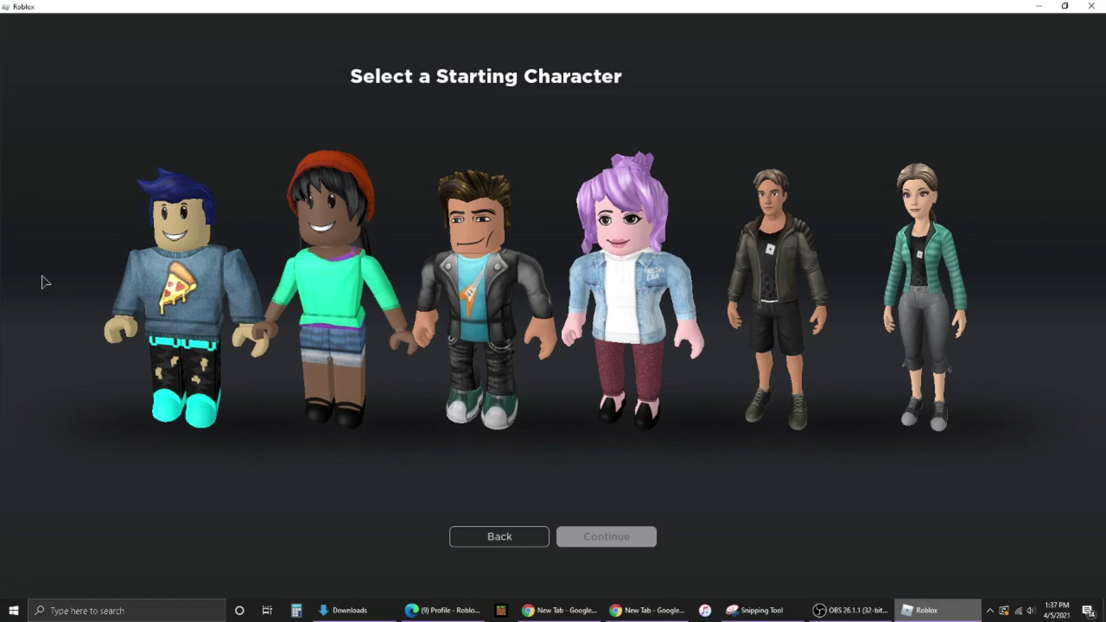
# Choose the pizza-sweater starting character and submit a valid new username.
pyautogui.click(166, 294)
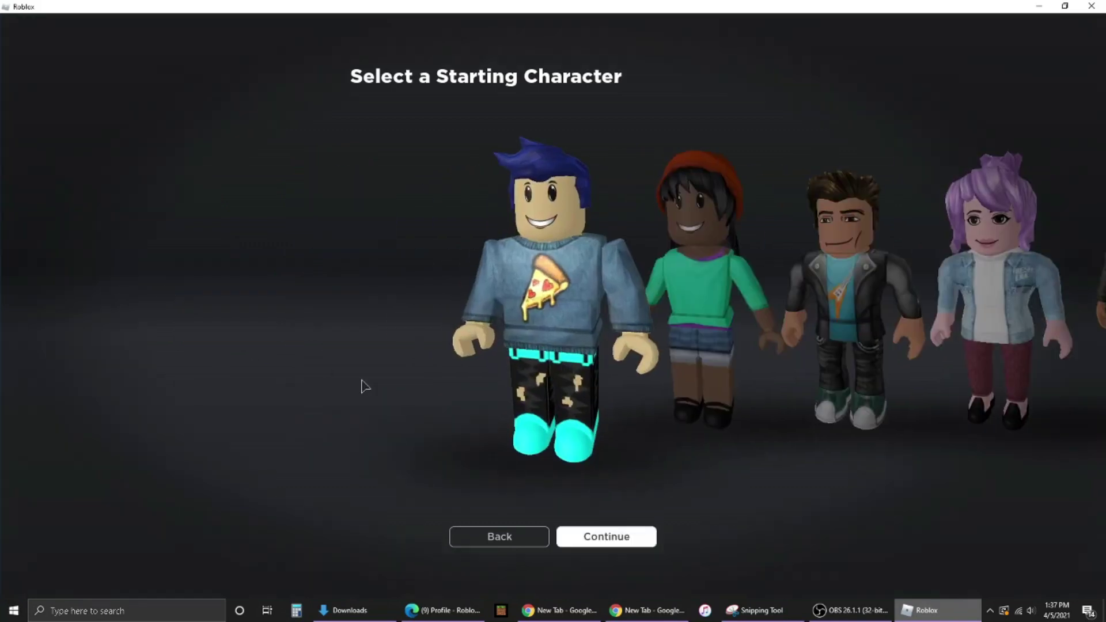
pyautogui.click(641, 545)
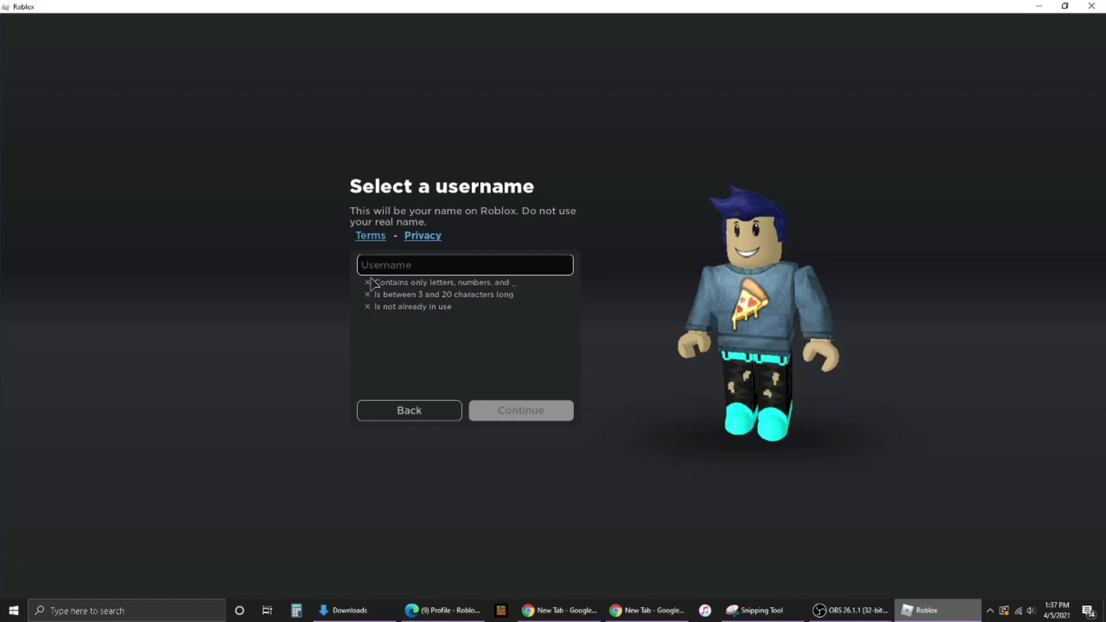
pyautogui.write('i')
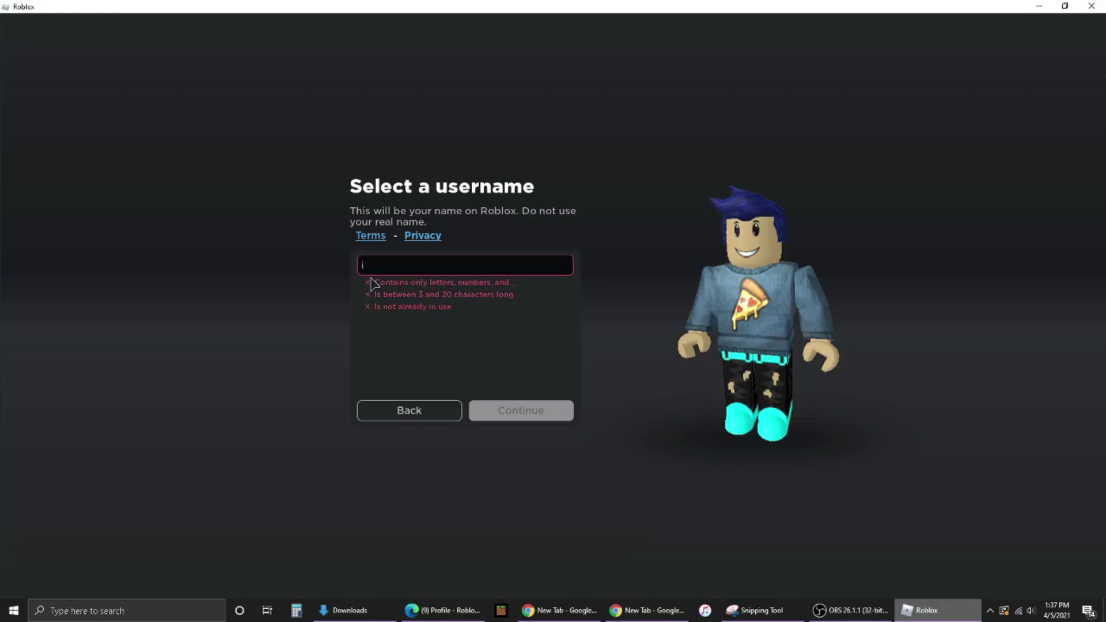
pyautogui.write('loverblx')
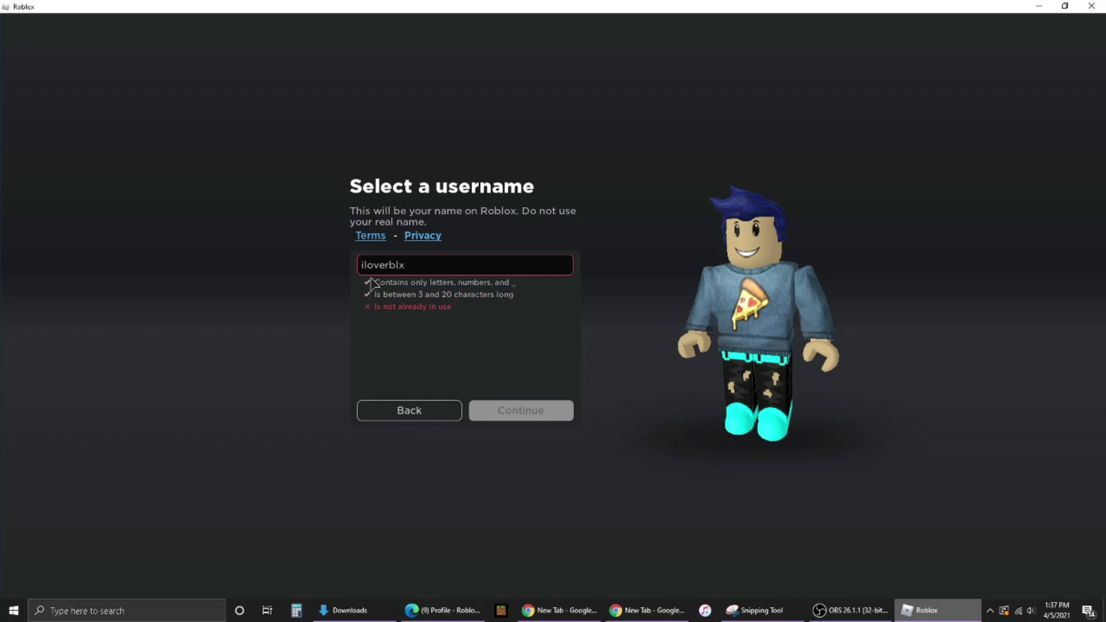
pyautogui.write('12354')
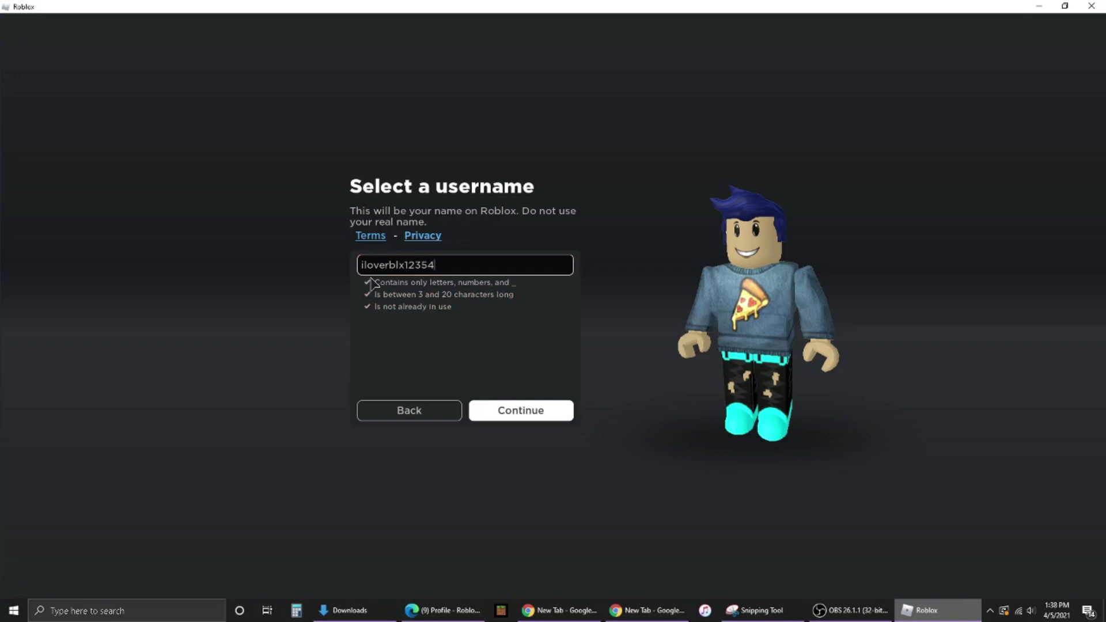
pyautogui.click(532, 411)
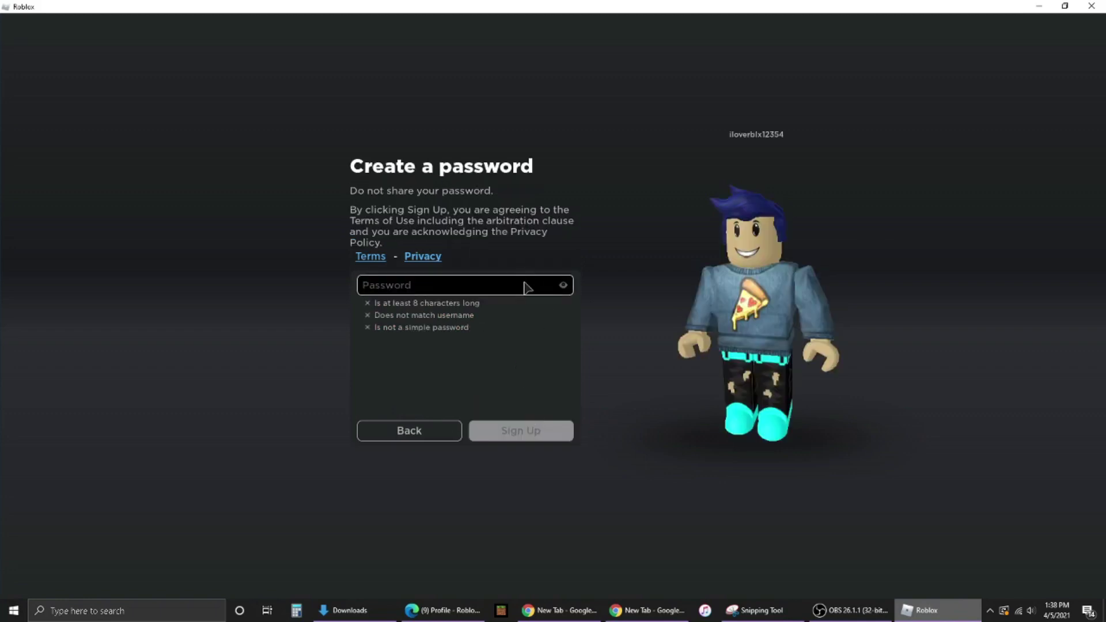
# Enter a password of at least 8 characters and submit Sign Up.
pyautogui.write('*******')
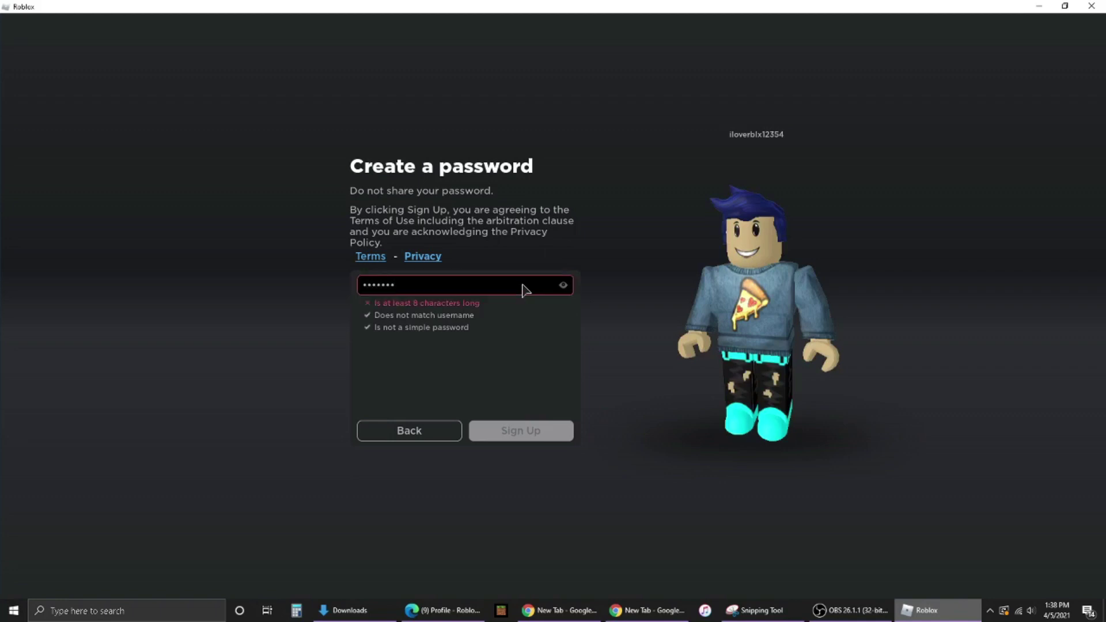
pyautogui.write('*')
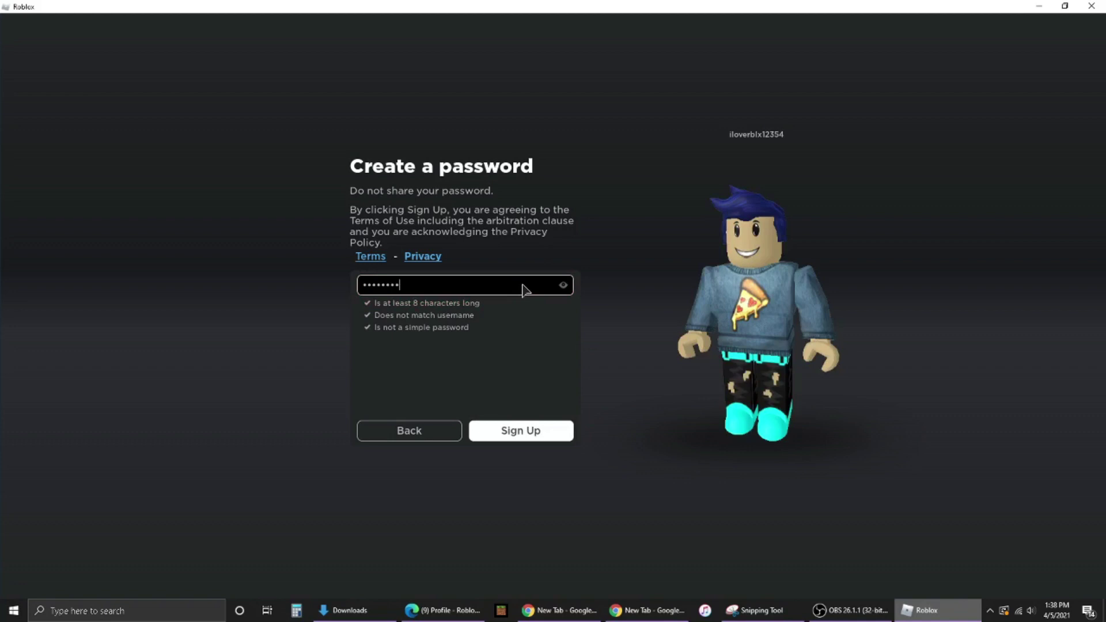
pyautogui.write('*')
pyautogui.click(522, 429)
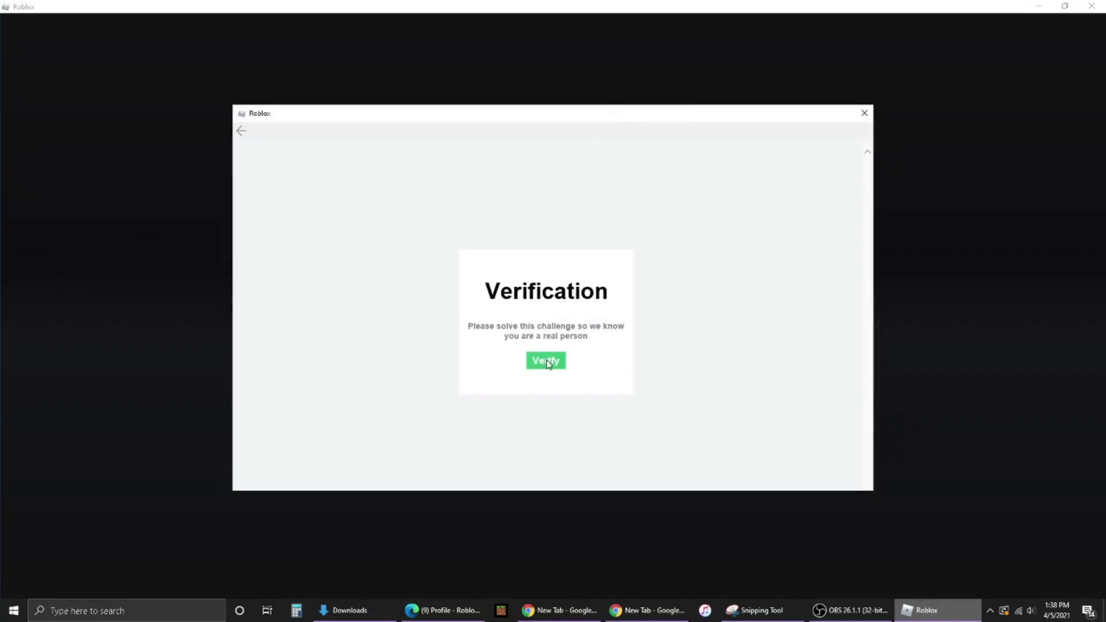
# Complete the 'Pick the mouse' verification challenge by selecting the mouse tile.
pyautogui.click(546, 363)
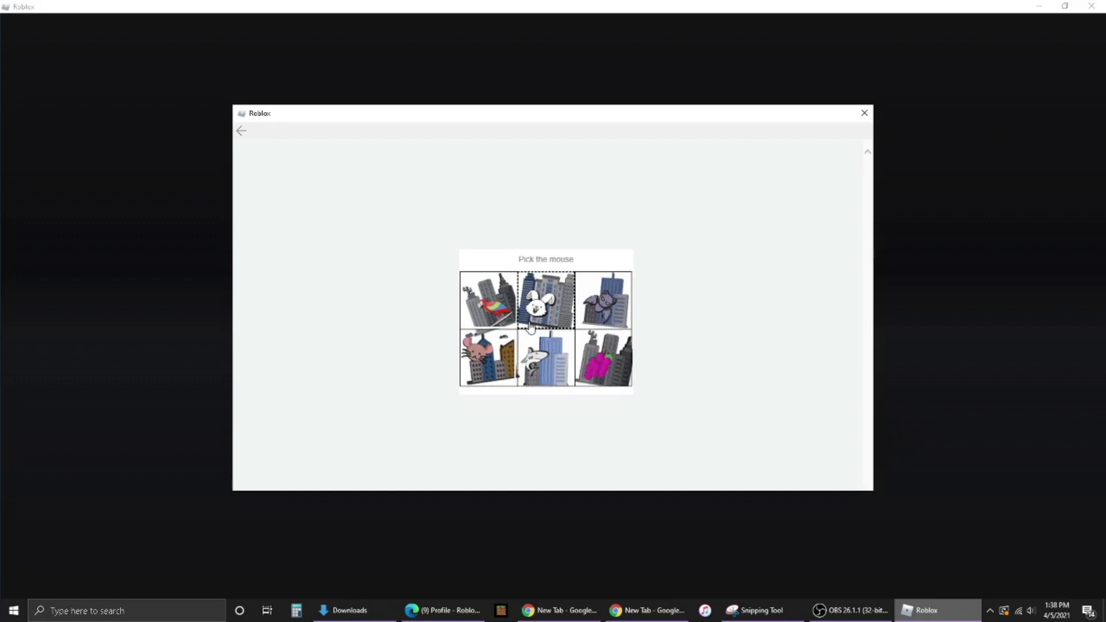
pyautogui.click(497, 356)
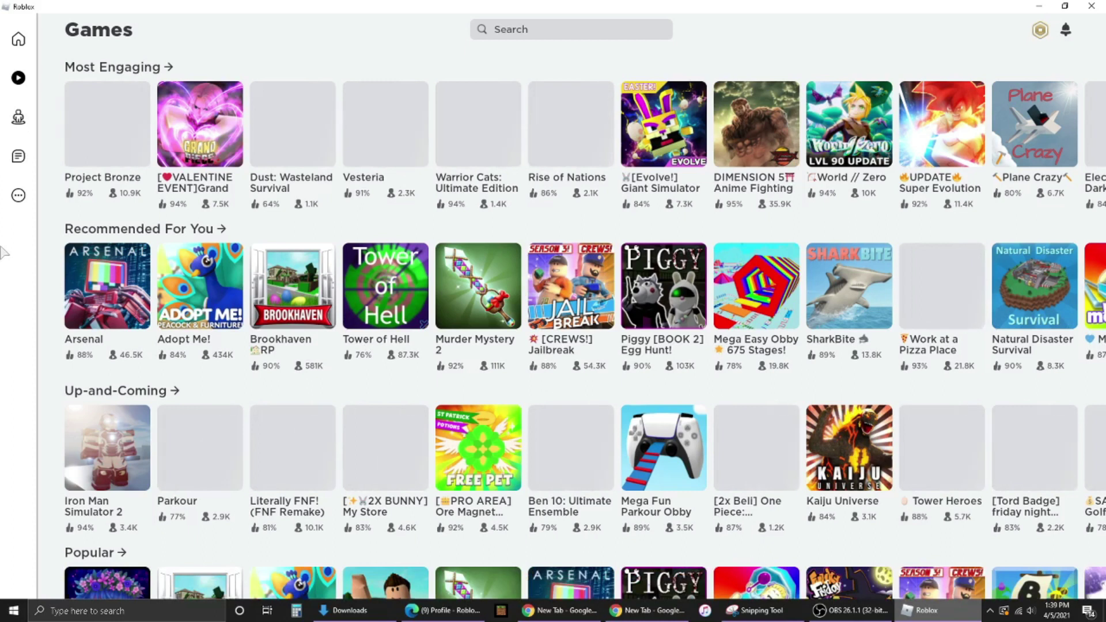
# Browse the More and Games pages from the sidebar, then return to Home.
pyautogui.click(15, 205)
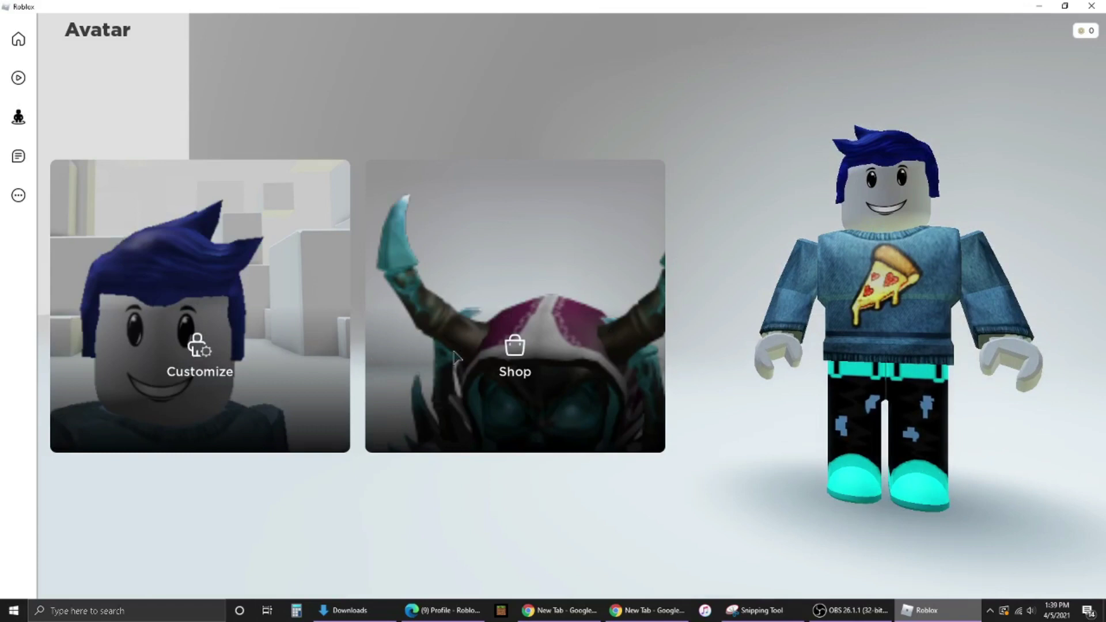
pyautogui.click(12, 76)
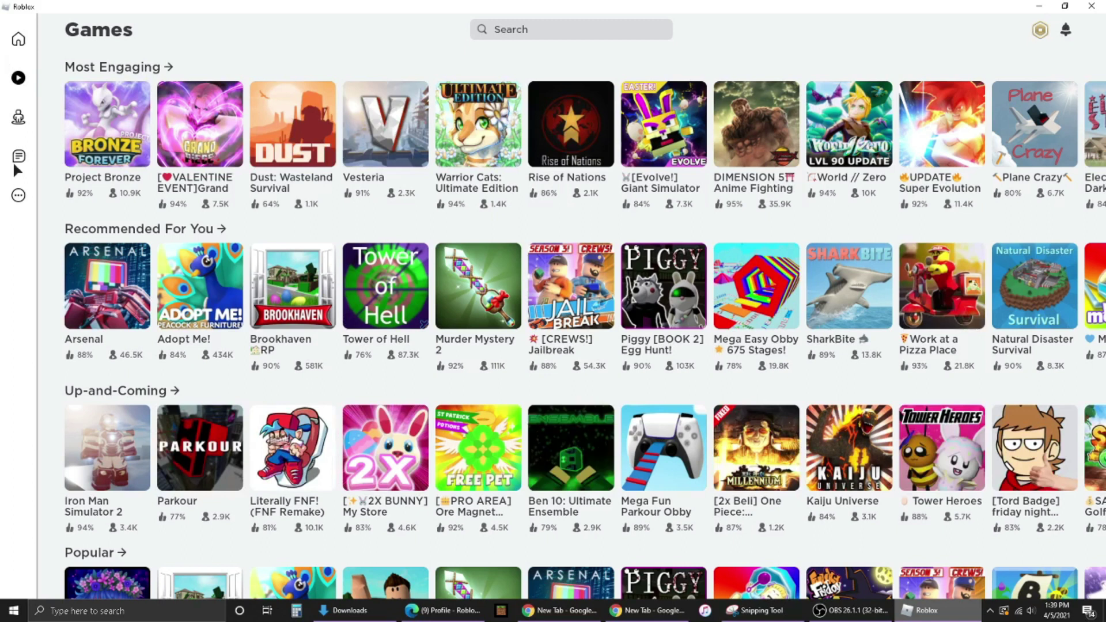
pyautogui.click(20, 195)
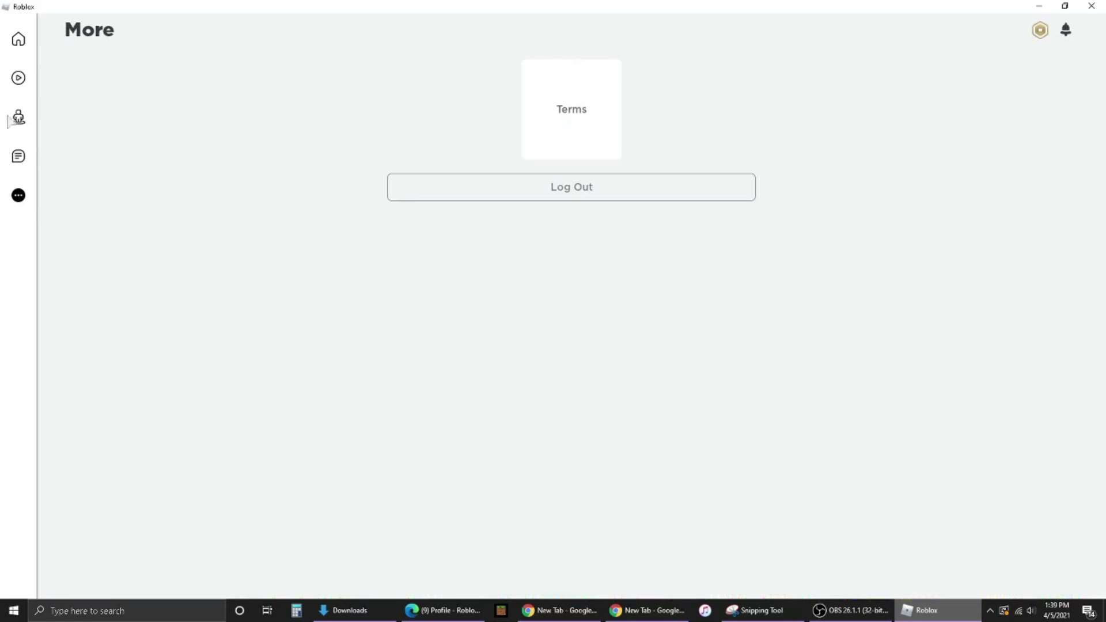
pyautogui.click(22, 40)
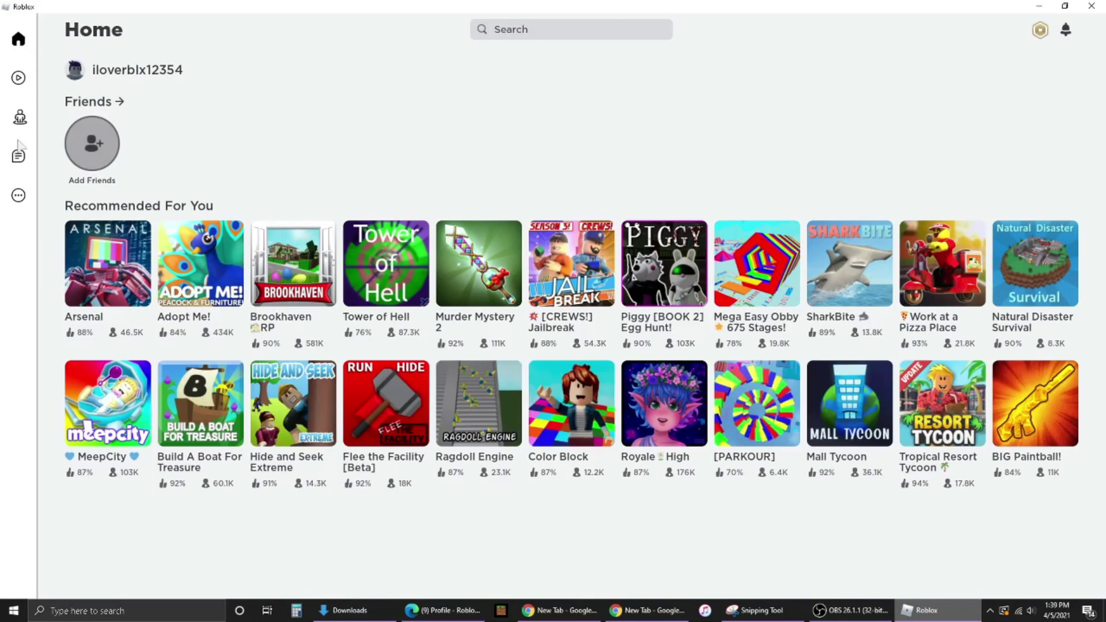